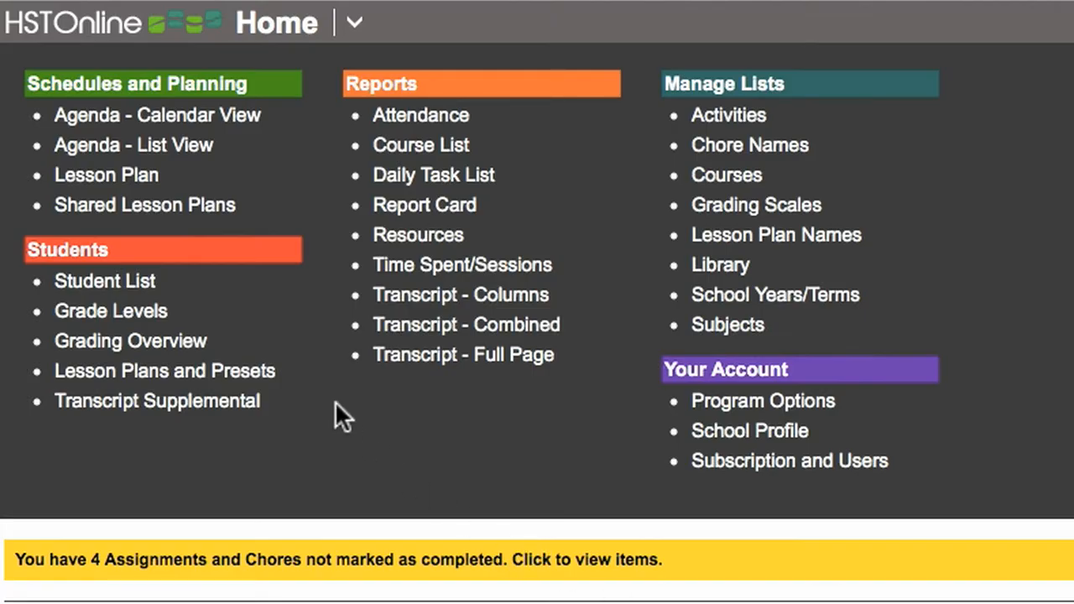
# - Browse all shared lesson plans and preview the "Abeka - Language 3 PCA" plan
pyautogui.click(194, 214)
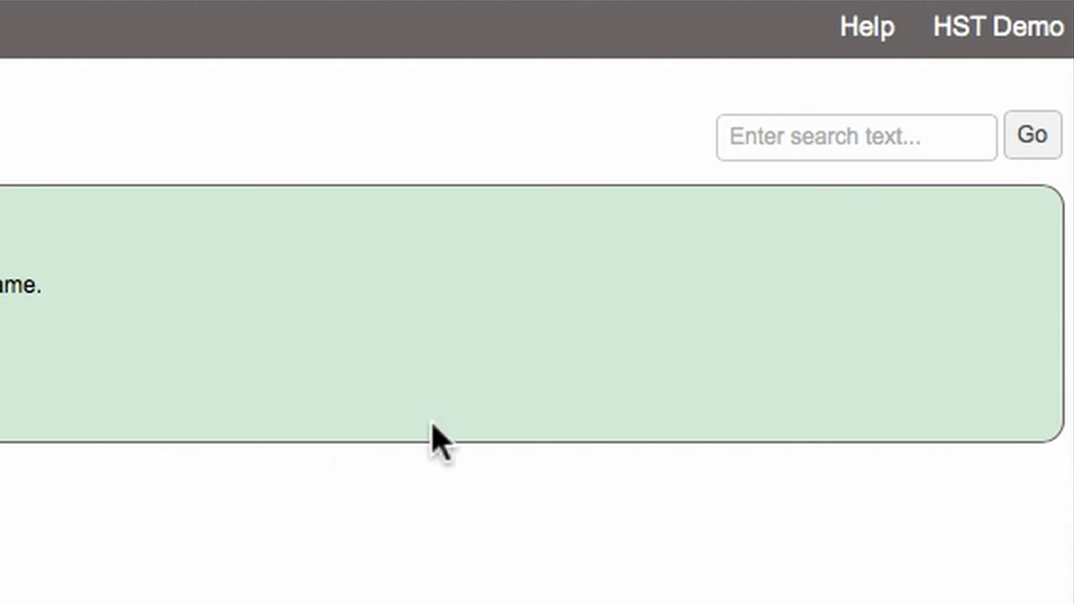
pyautogui.click(1041, 147)
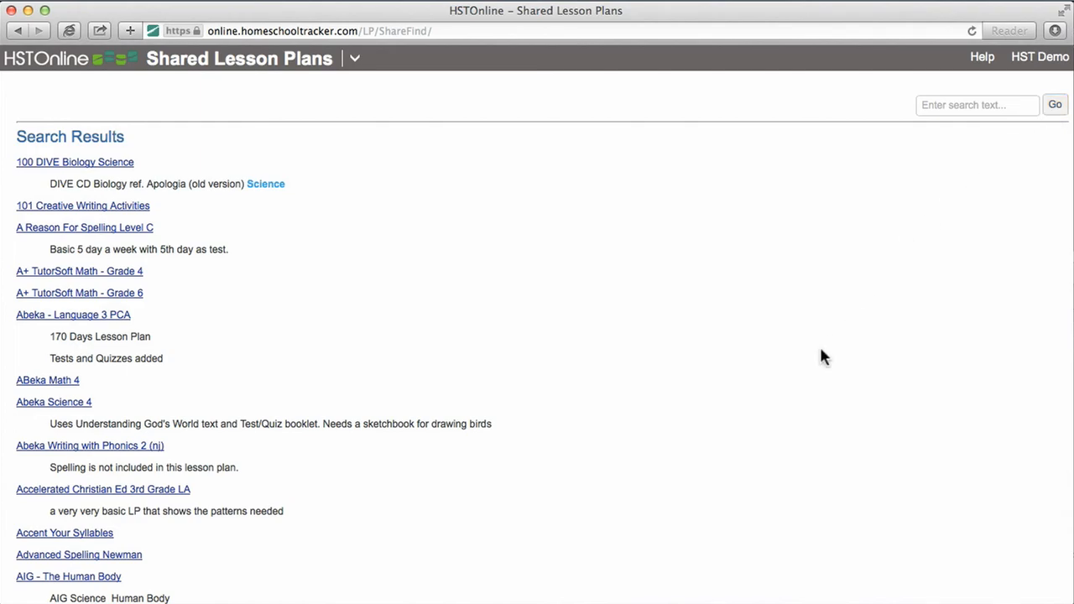
pyautogui.scroll(-15, 821, 350)
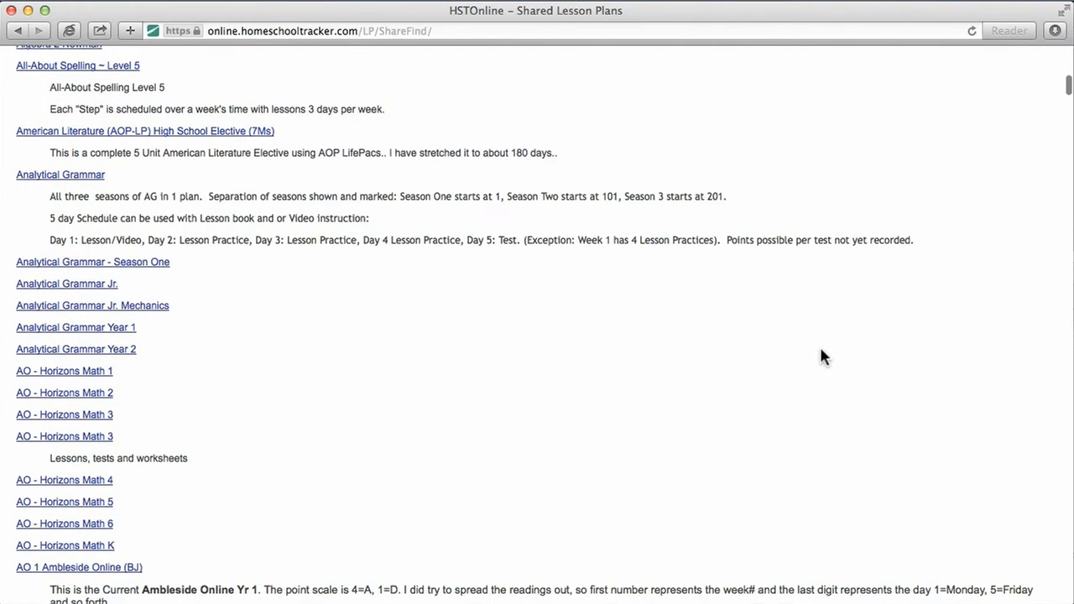
pyautogui.scroll(20, 821, 352)
pyautogui.click(118, 316)
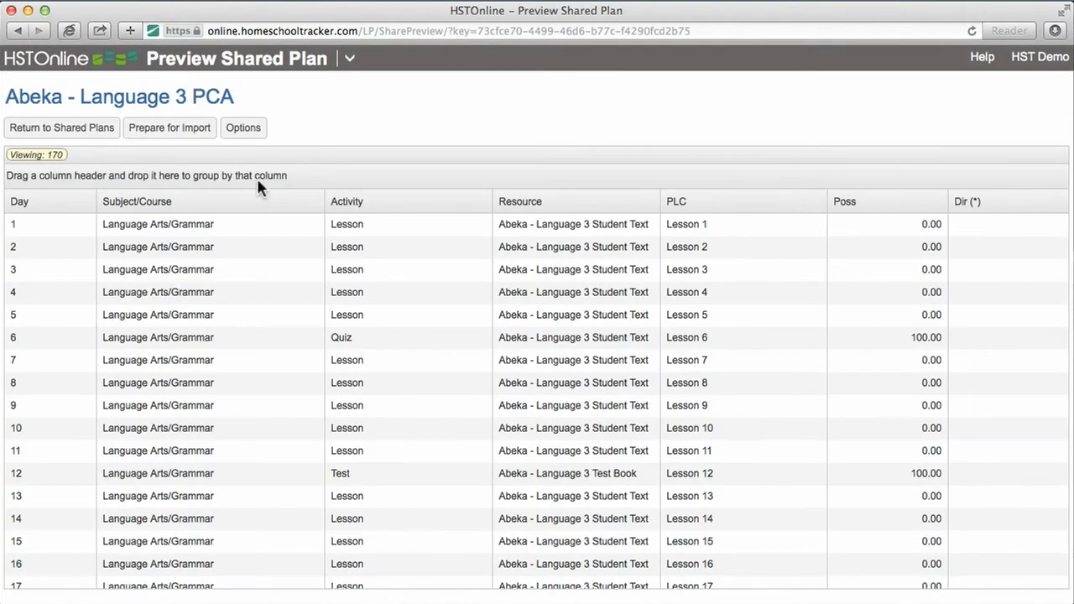
# - Import all items of the previewed shared plan into a new lesson plan named "Abeka - Language 3"
pyautogui.click(194, 135)
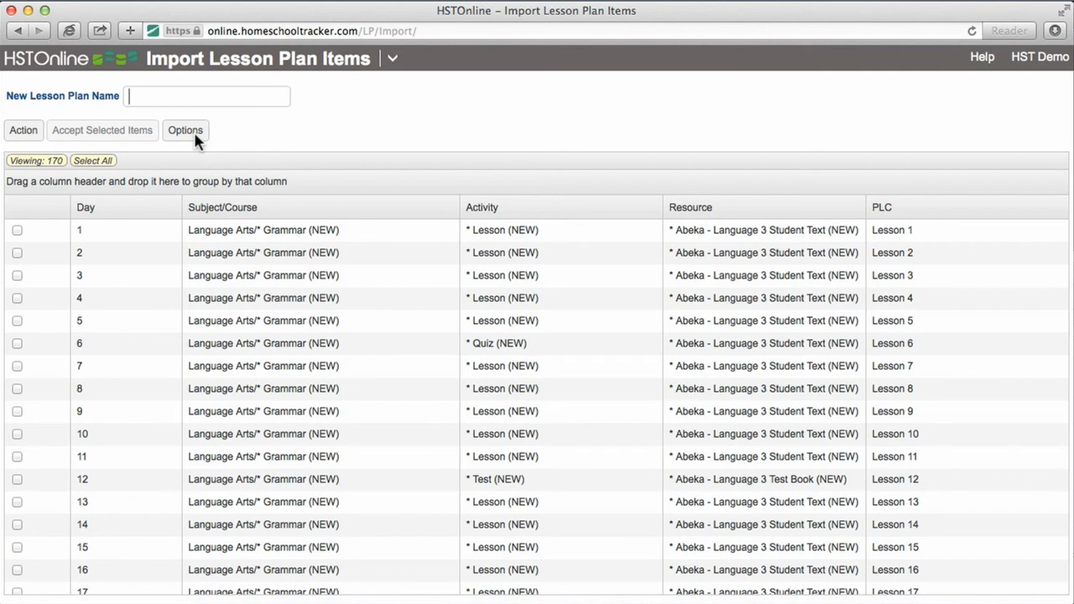
pyautogui.write('Abeka - Language 3')
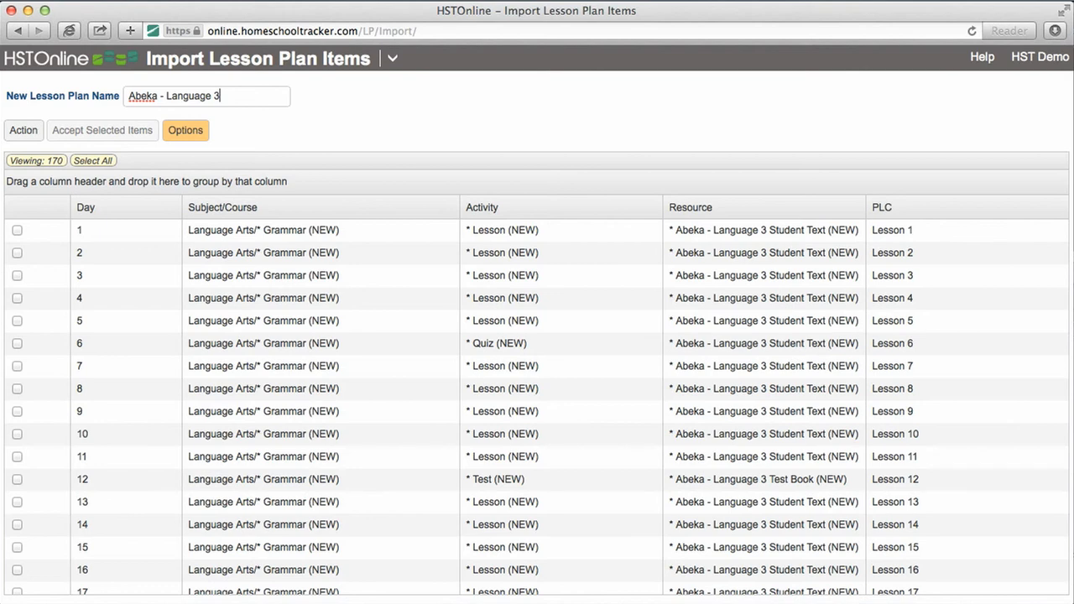
pyautogui.click(92, 163)
pyautogui.click(127, 132)
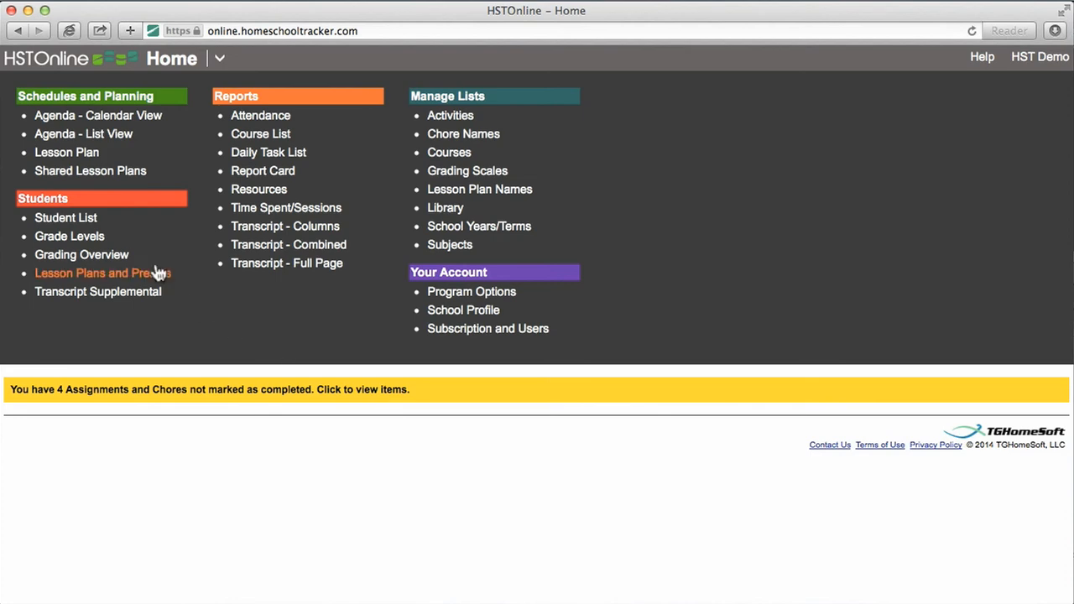
# - Start adding multiple lesson plan items under a new lesson plan named "Geometry: Seeing, Doing, Understanding"
pyautogui.click(84, 152)
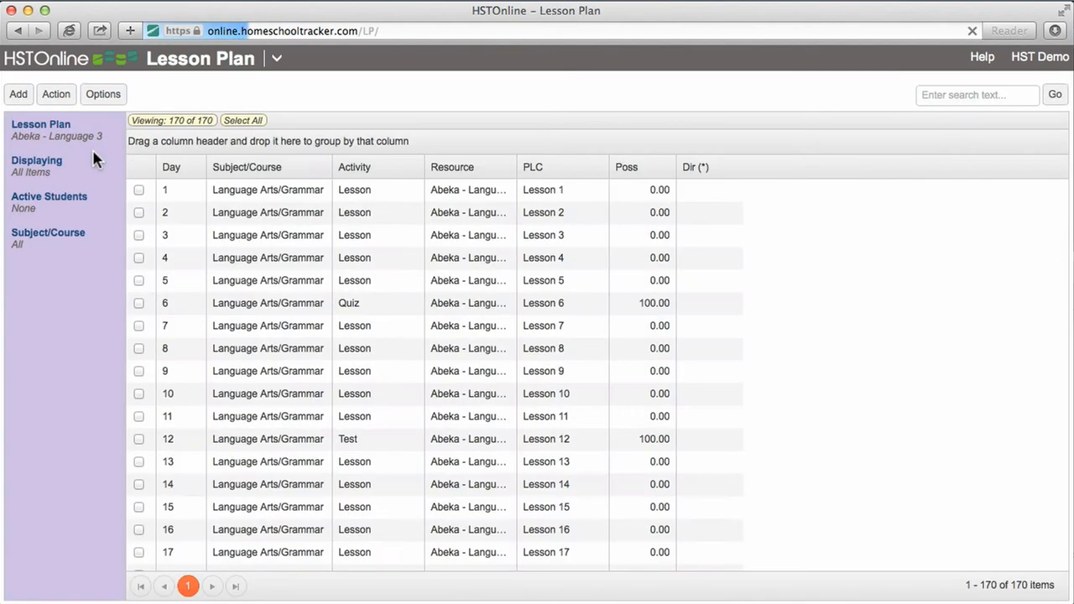
pyautogui.click(31, 101)
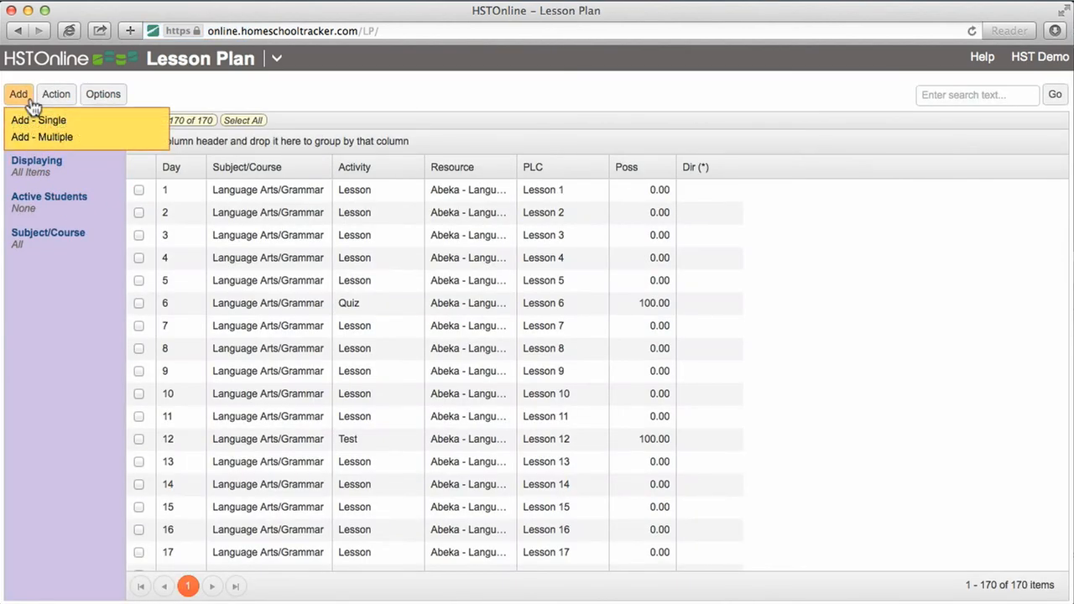
pyautogui.click(89, 141)
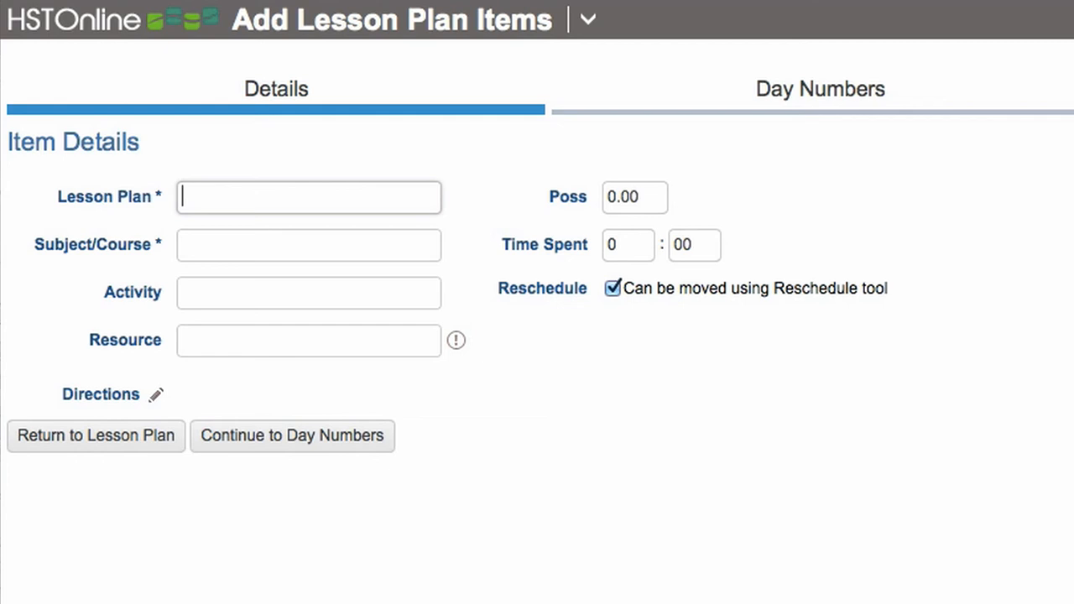
pyautogui.write('Geometry: ')
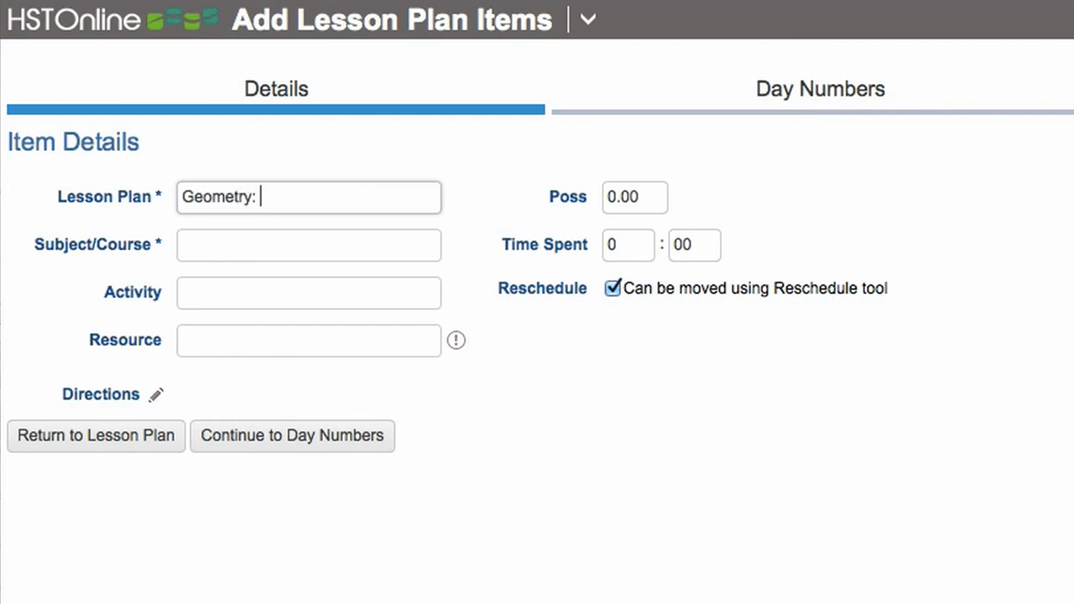
pyautogui.write('Seeing, Doing, UNder')
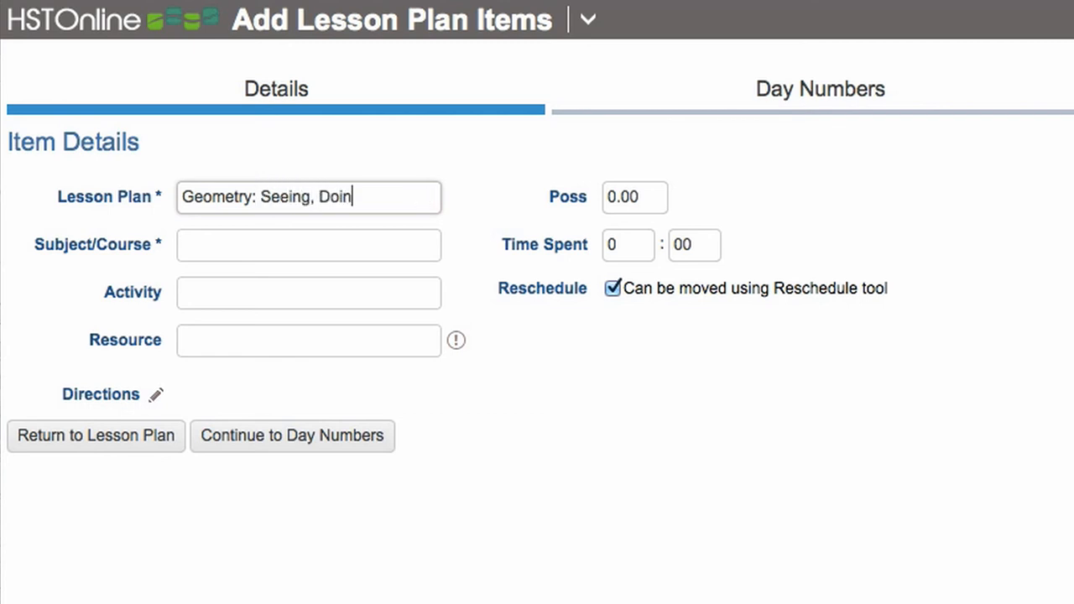
pyautogui.press('BackSpace')
pyautogui.press('BackSpace')
pyautogui.press('BackSpace')
pyautogui.press('BackSpace')
pyautogui.write('nderstanding')
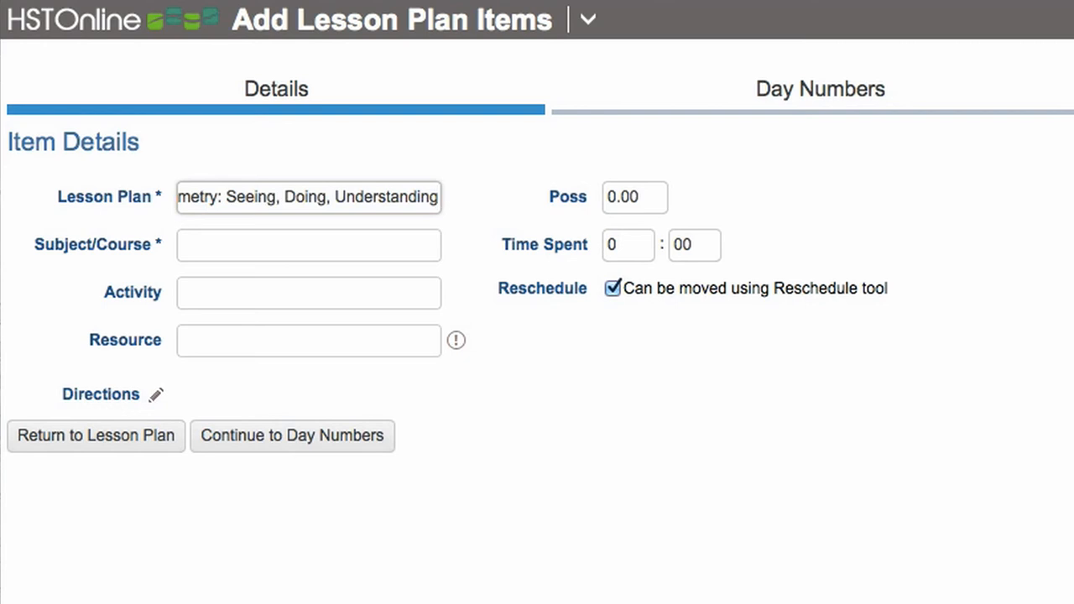
# - Set the items' subject/course to Math/Geometry, activity to Assignment, and resource to "Geometry: Seeing, Doing, Understanding, 3rd Edition"
pyautogui.click(183, 245)
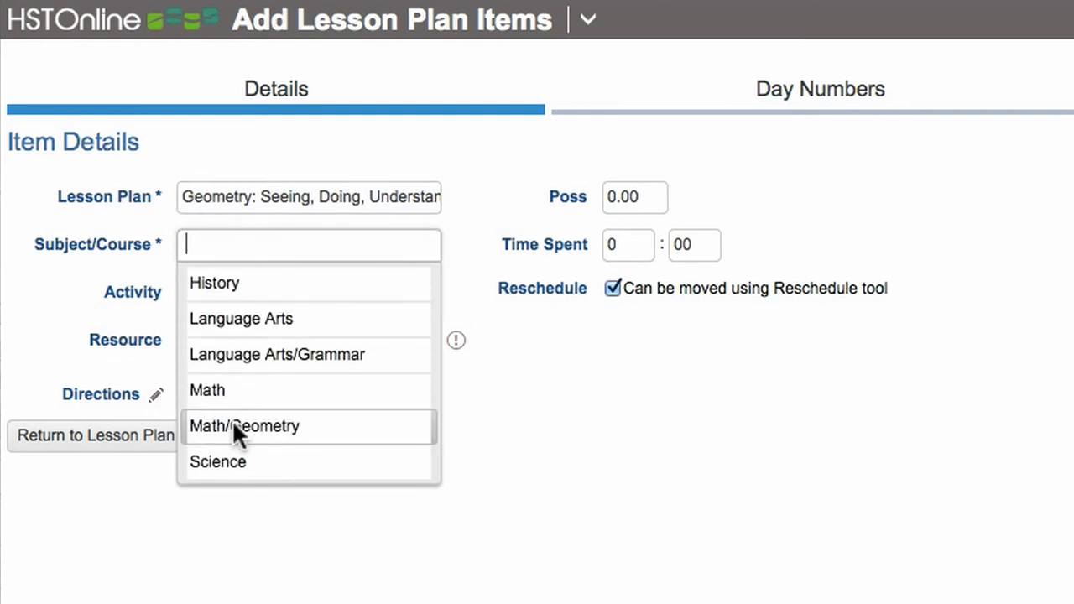
pyautogui.click(233, 421)
pyautogui.press('Tab')
pyautogui.write('Assignment')
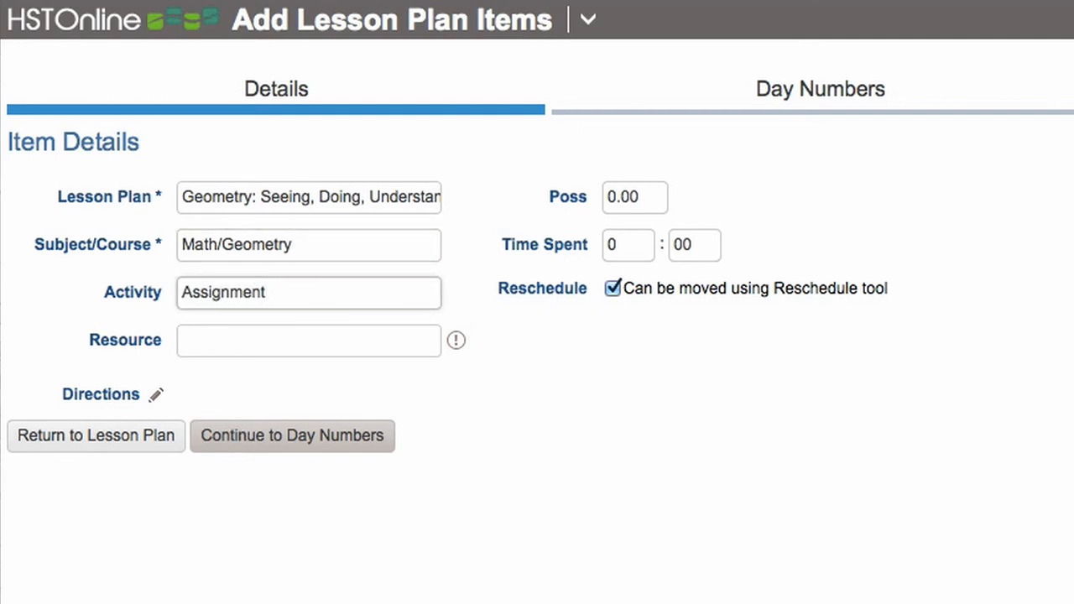
pyautogui.press('Tab')
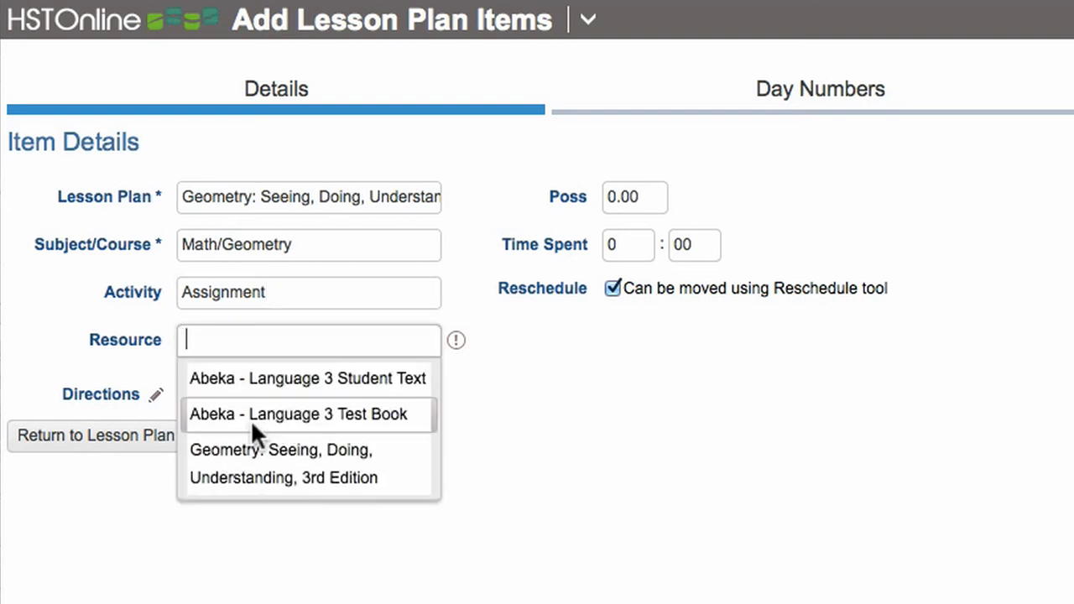
pyautogui.click(375, 457)
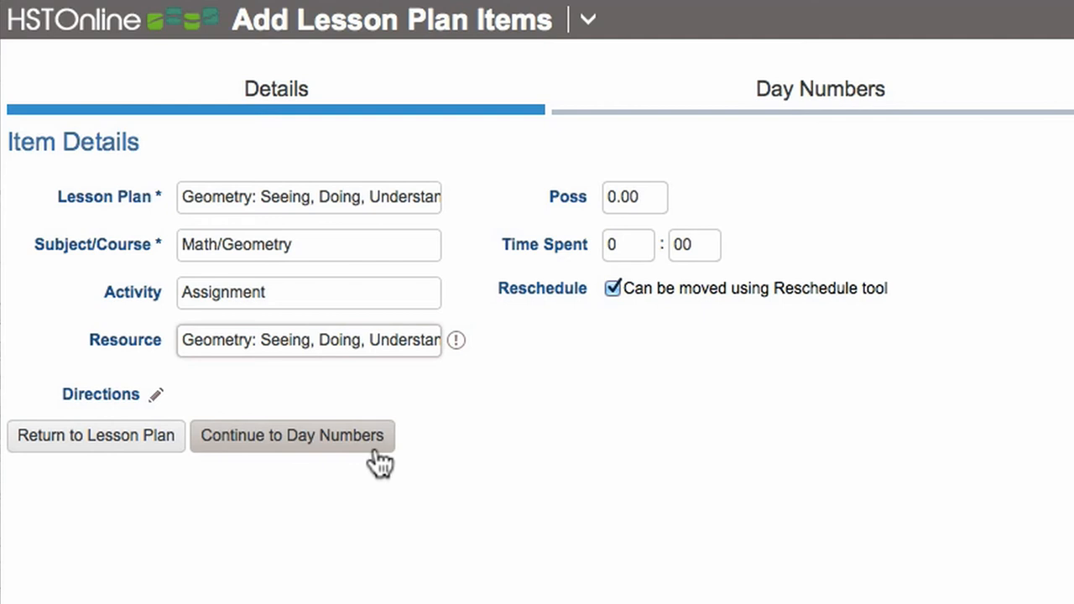
# - Accept day numbering starting on 1 with increment 1, and choose 1 Part Auto-Increment for the page/lesson/chapter numbering
pyautogui.click(379, 460)
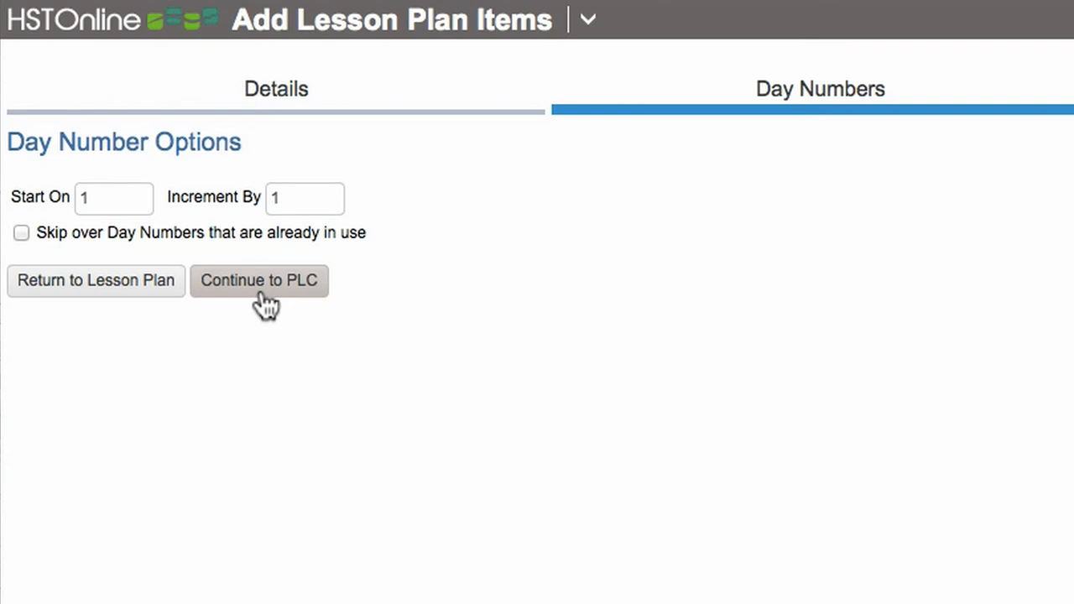
pyautogui.click(260, 292)
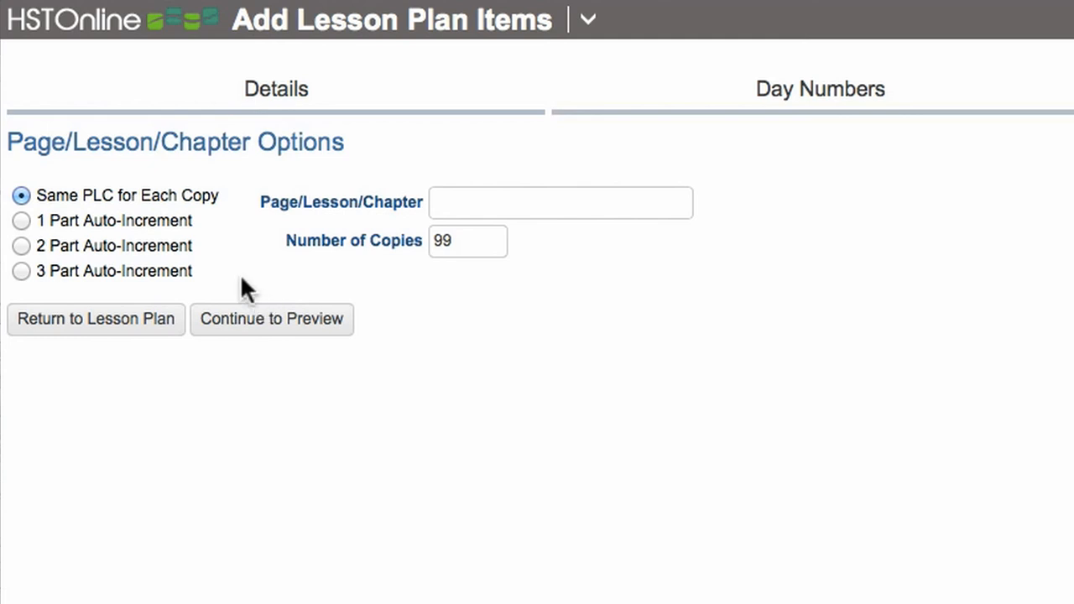
pyautogui.click(164, 215)
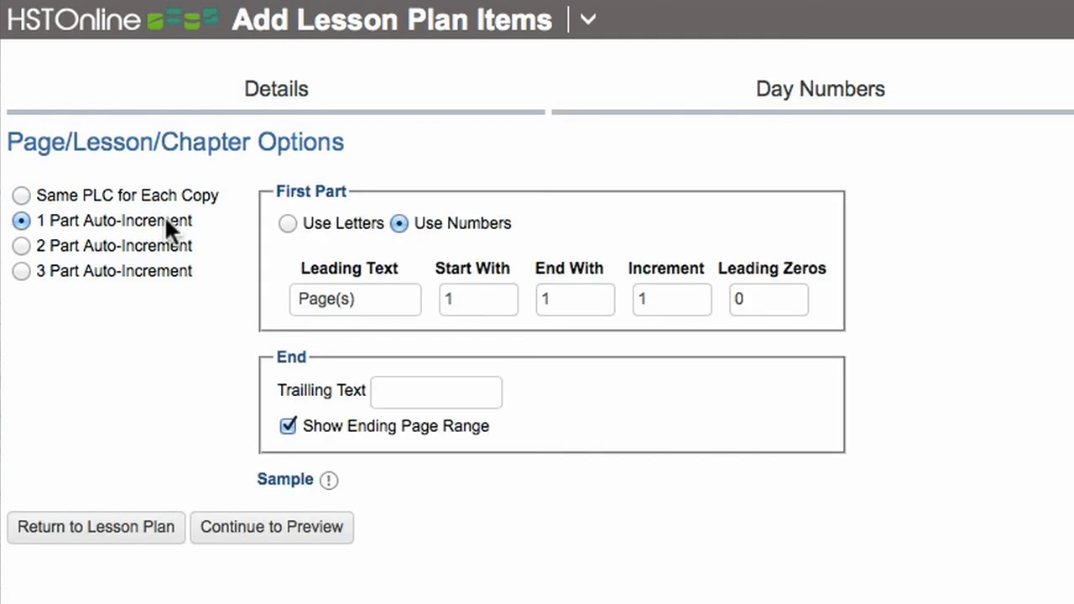
# - Set the first part's leading text to "Lesson", its end number to 60 and its leading zeros to 1
pyautogui.click(379, 299)
pyautogui.tripleClick(379, 299)
pyautogui.write('Lesson')
pyautogui.press('Tab')
pyautogui.press('Tab')
pyautogui.write('60')
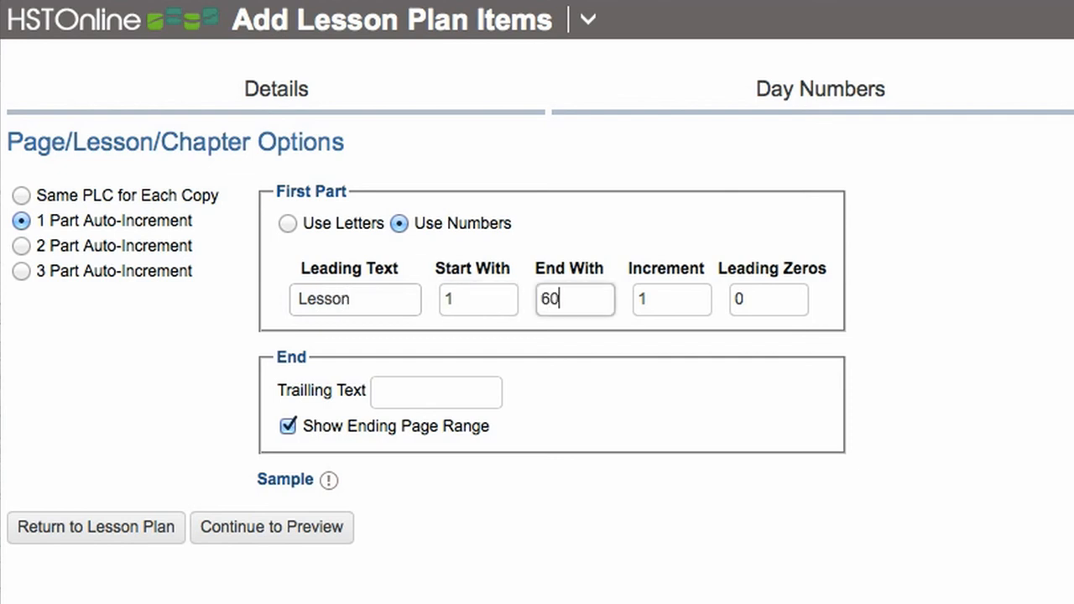
pyautogui.press('Tab')
pyautogui.press('Tab')
pyautogui.write('1')
pyautogui.press('Tab')
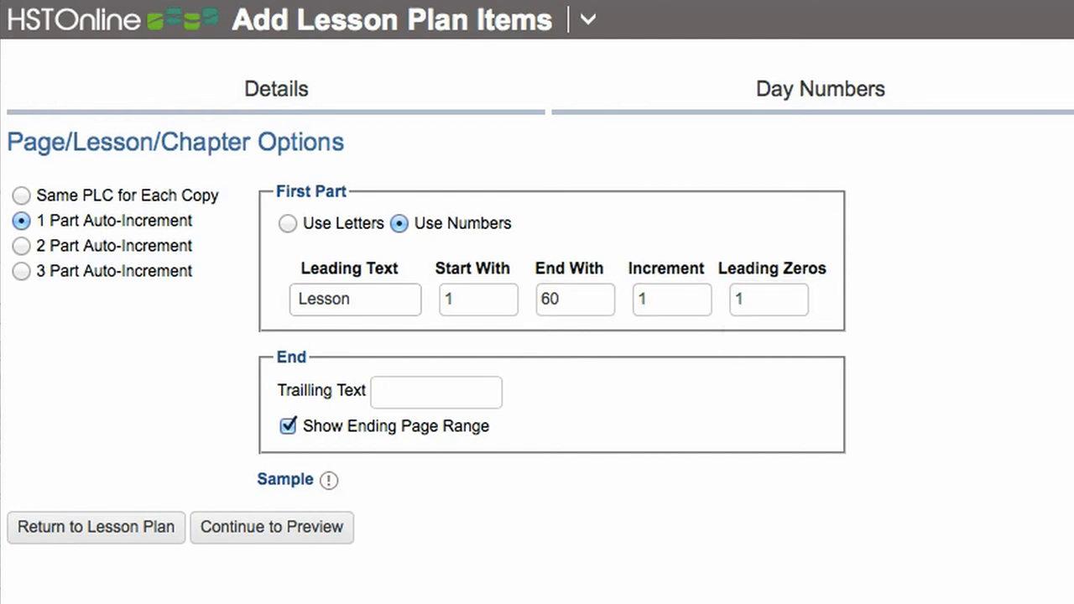
# - Preview the generated geometry assignments and accept all of them into the lesson plan
pyautogui.click(302, 528)
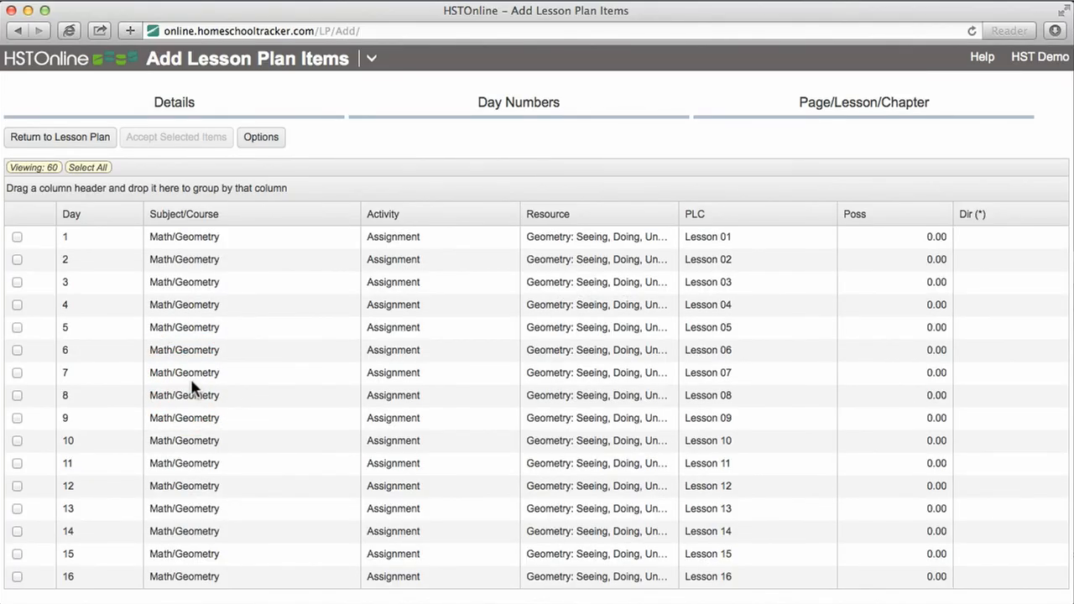
pyautogui.scroll(-15, 192, 388)
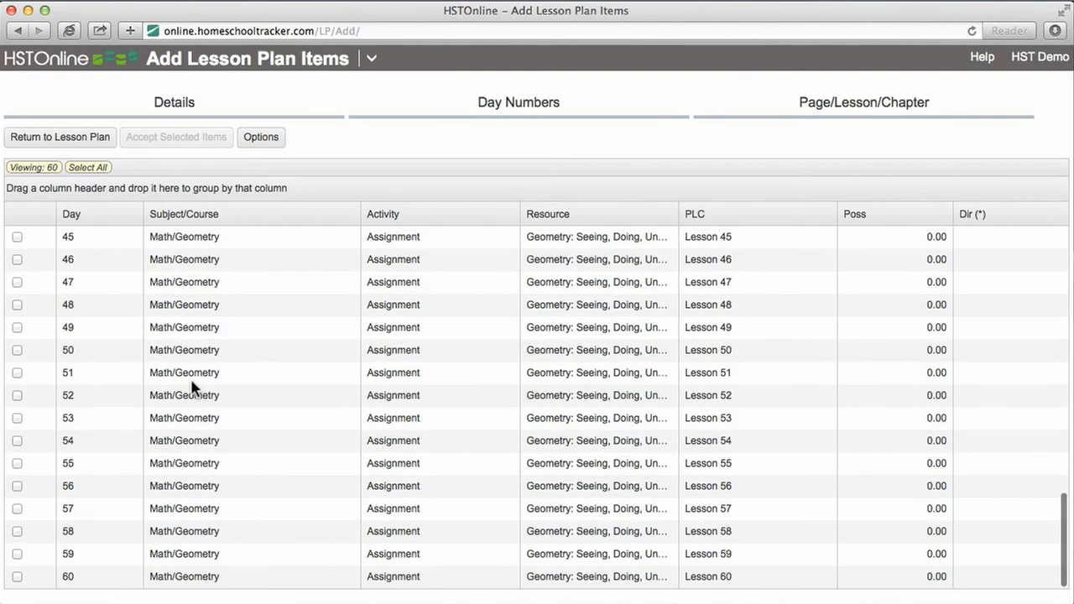
pyautogui.scroll(15, 192, 387)
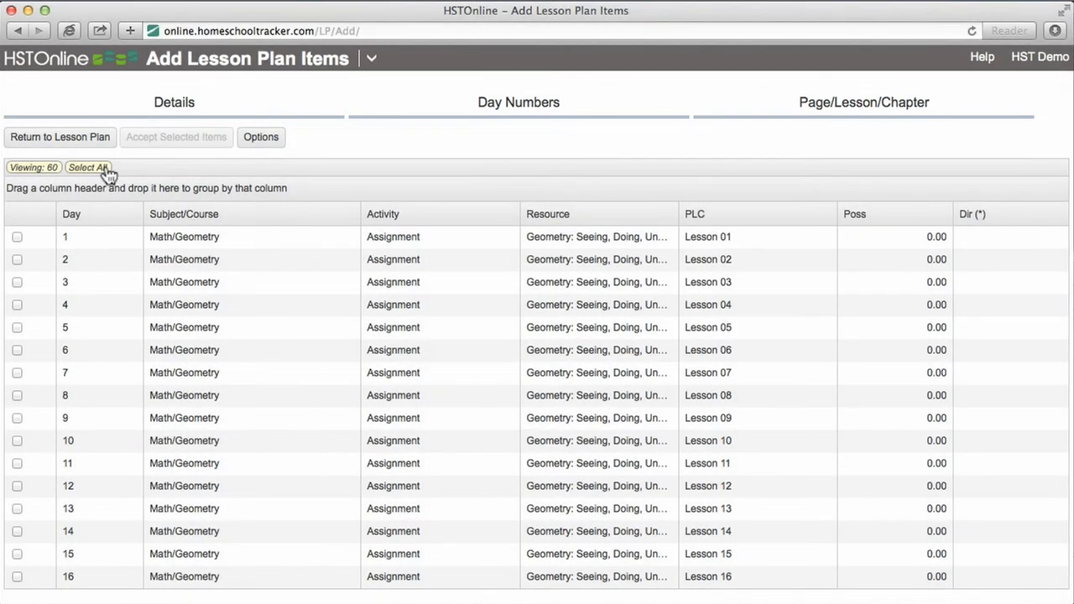
pyautogui.click(106, 168)
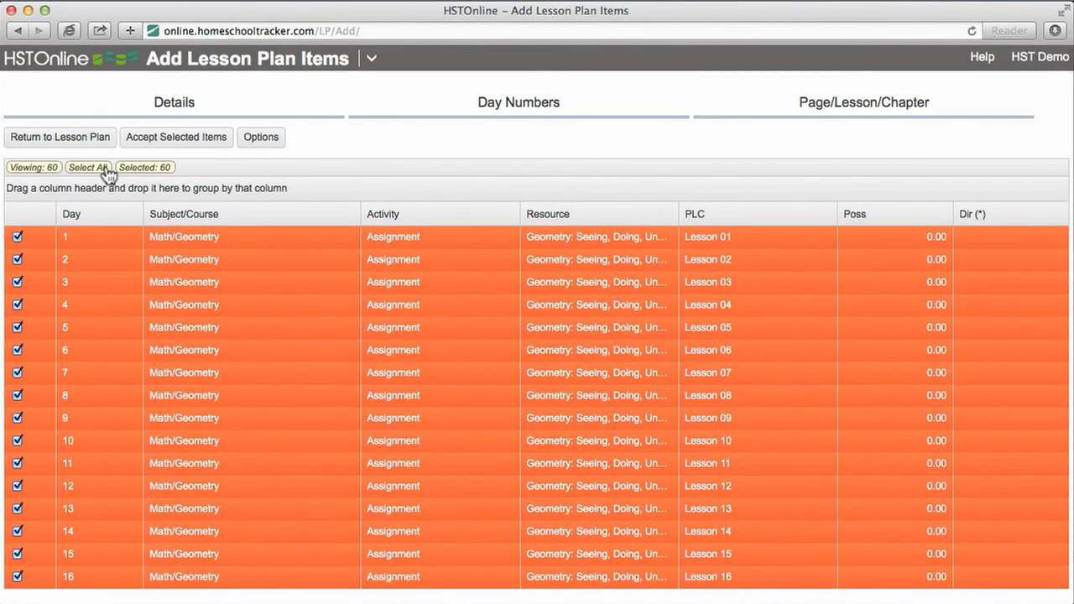
pyautogui.click(200, 147)
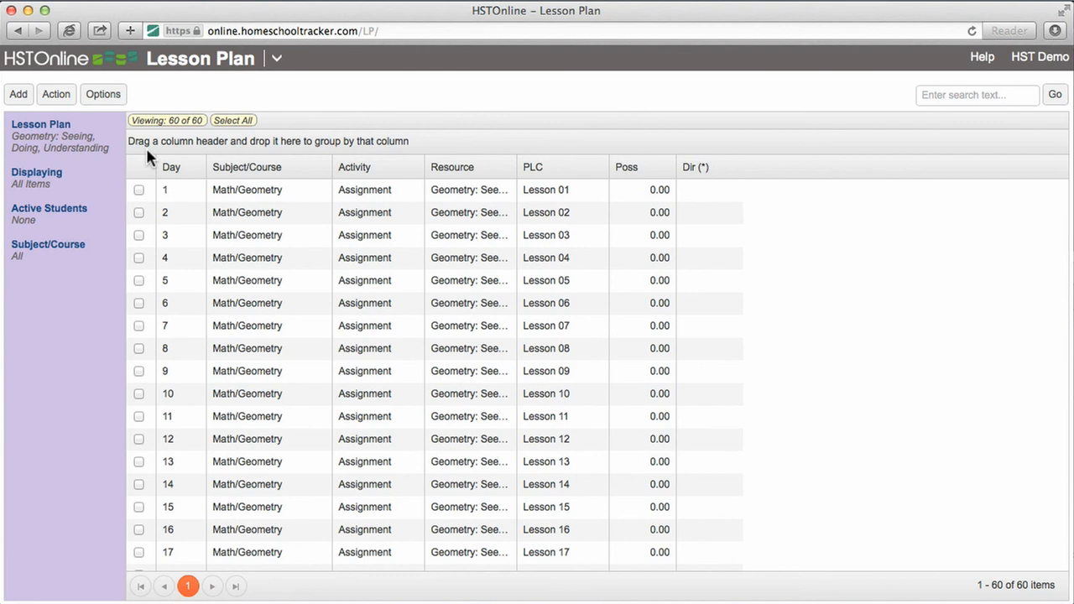
# - Start another batch of multiple items in the geometry plan with subject/course Math/Geometry and activity Quiz
pyautogui.click(18, 95)
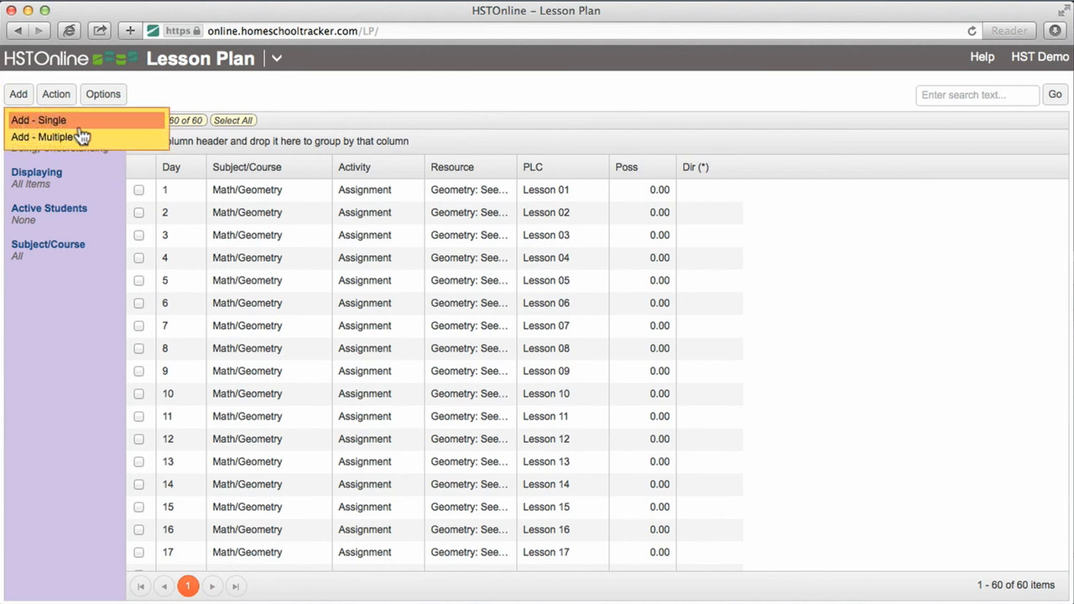
pyautogui.click(89, 137)
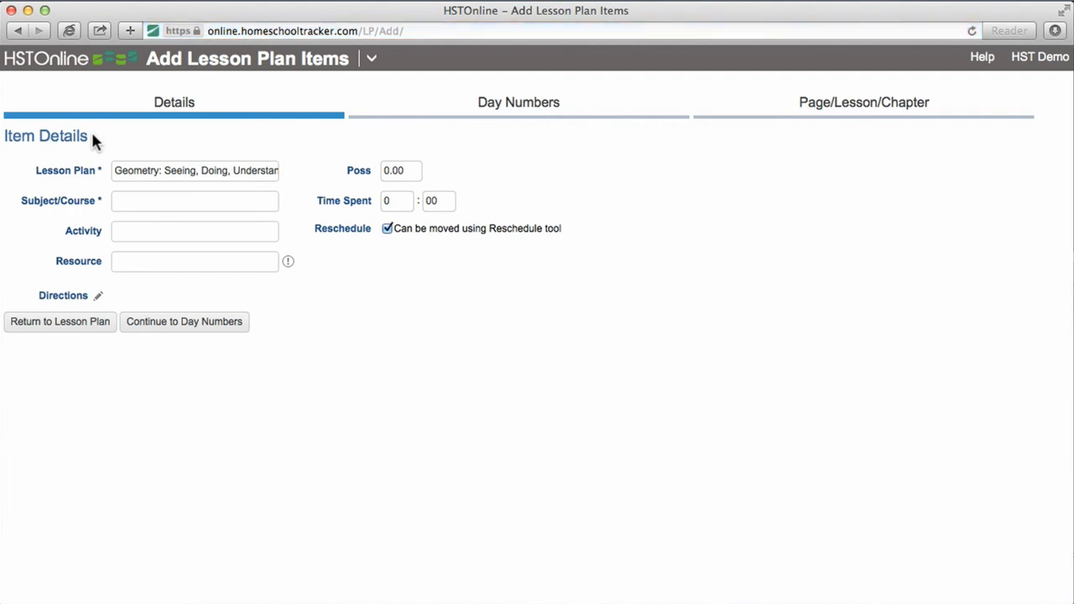
pyautogui.click(150, 204)
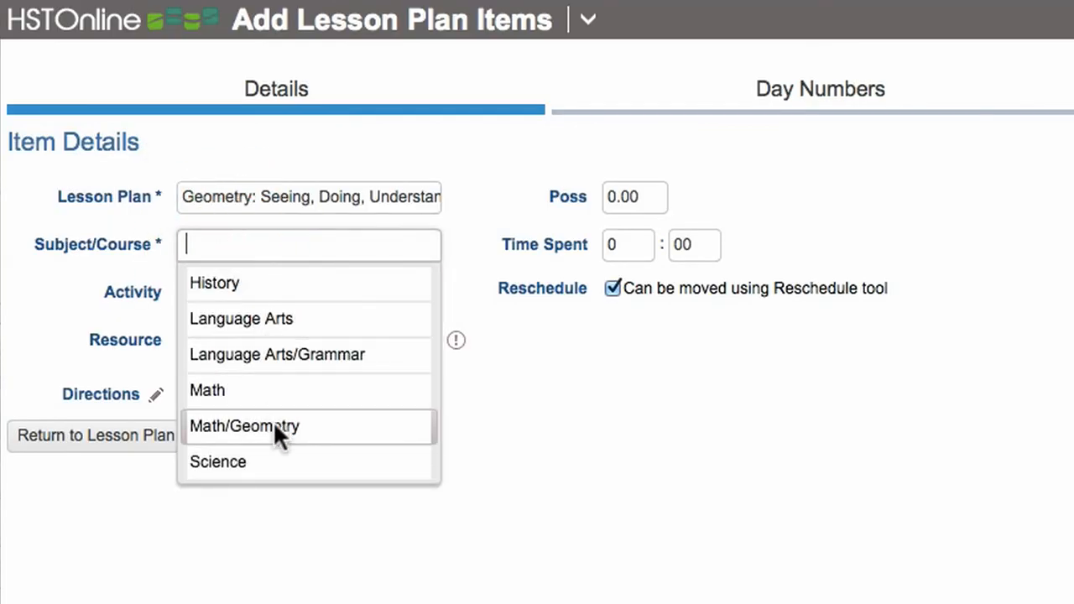
pyautogui.click(274, 426)
pyautogui.click(261, 300)
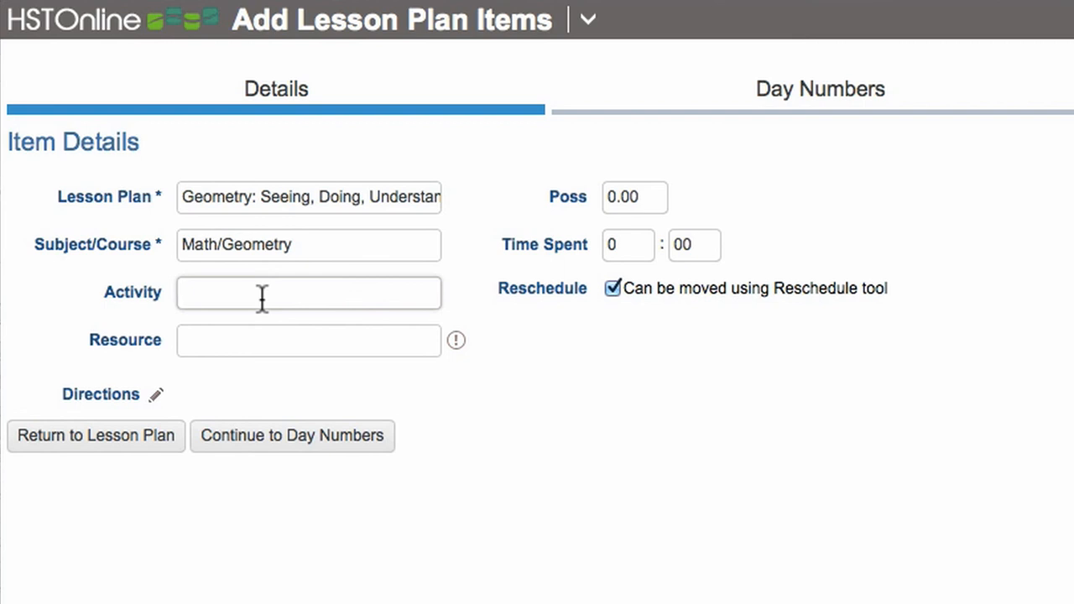
pyautogui.write('Quiz')
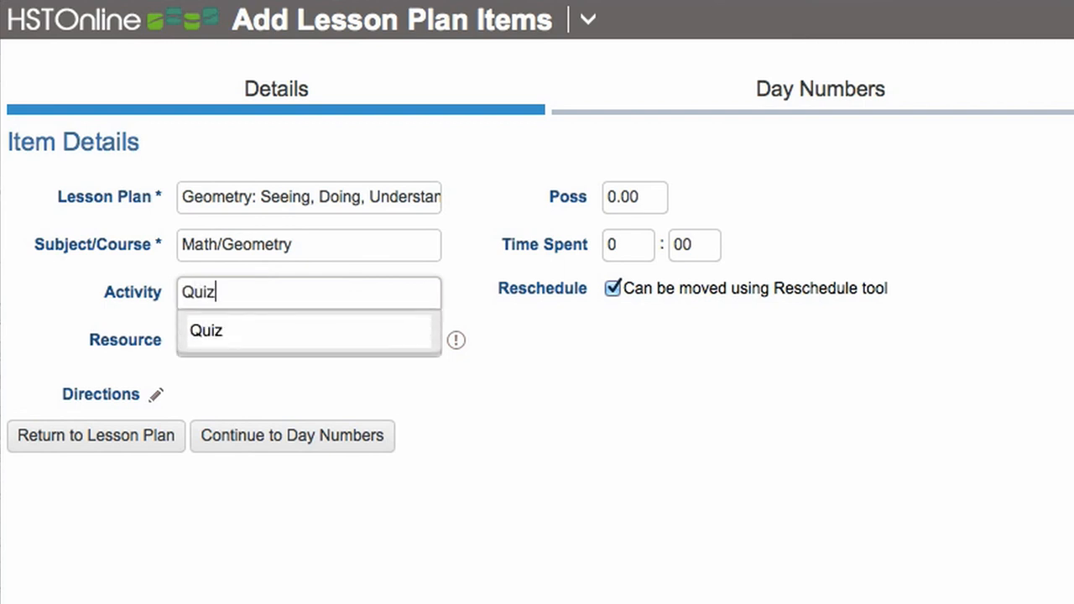
pyautogui.click(260, 336)
# - Confirm the Quiz activity, choose the resource Geometry: Seeing, Doing, Understanding, 3rd Edition, and set the possible points to 10
pyautogui.click(260, 338)
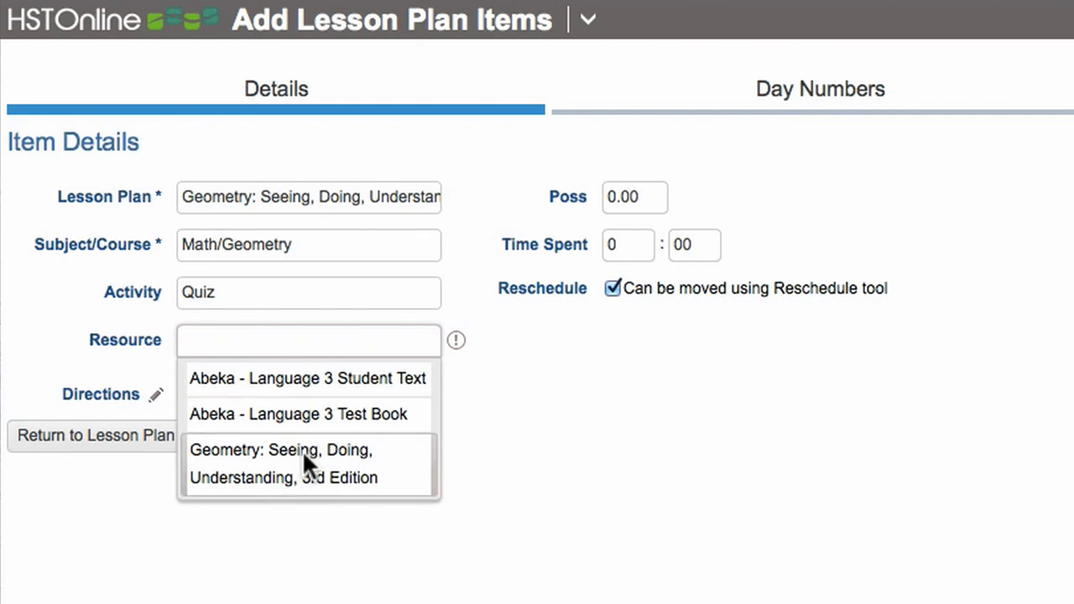
pyautogui.click(302, 453)
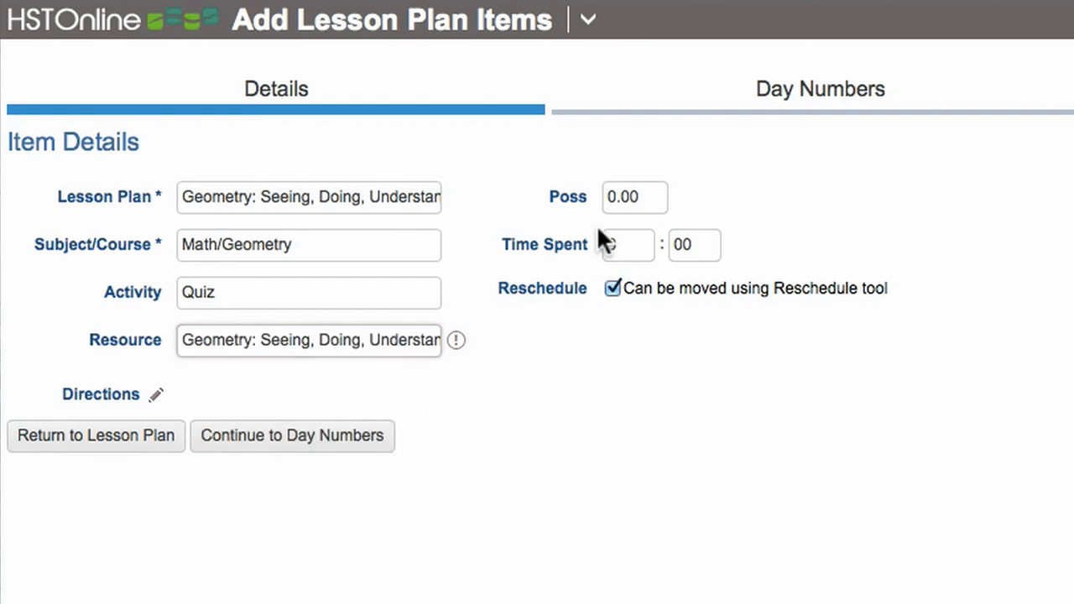
pyautogui.click(629, 203)
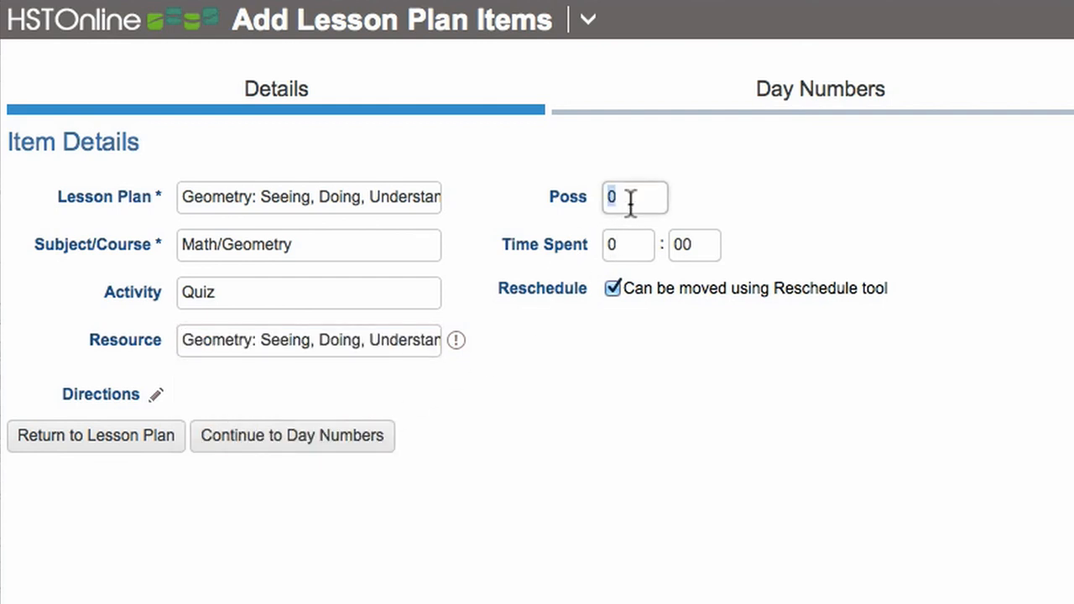
pyautogui.write('10')
pyautogui.press('Tab')
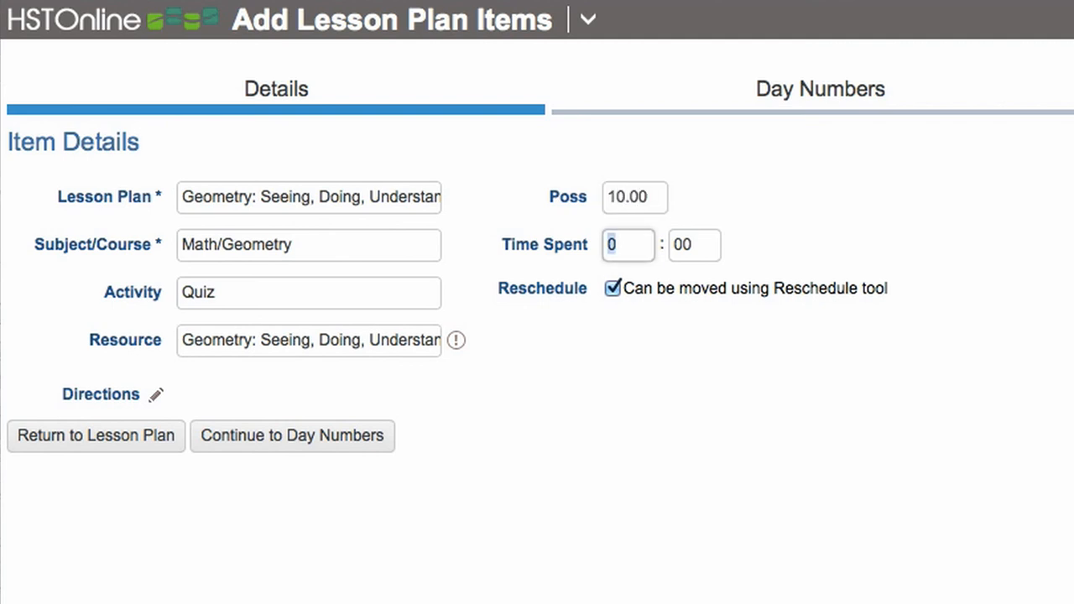
pyautogui.click(348, 449)
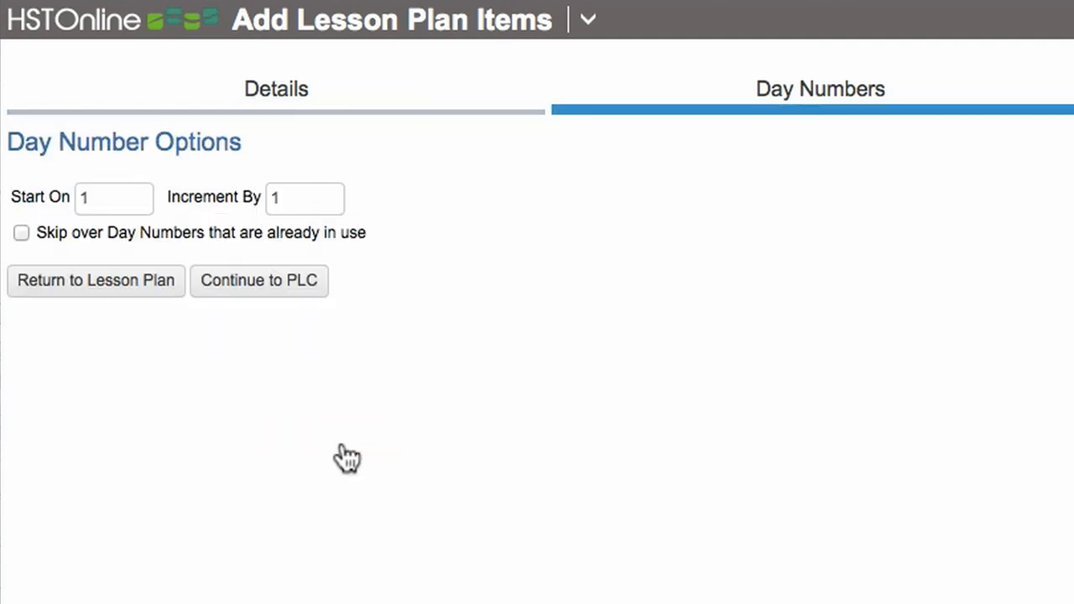
# - Set the quiz day numbers to start on 5 and increment by 5, and continue to the page/lesson/chapter options
pyautogui.doubleClick(120, 199)
pyautogui.write('5')
pyautogui.press('Tab')
pyautogui.write('5')
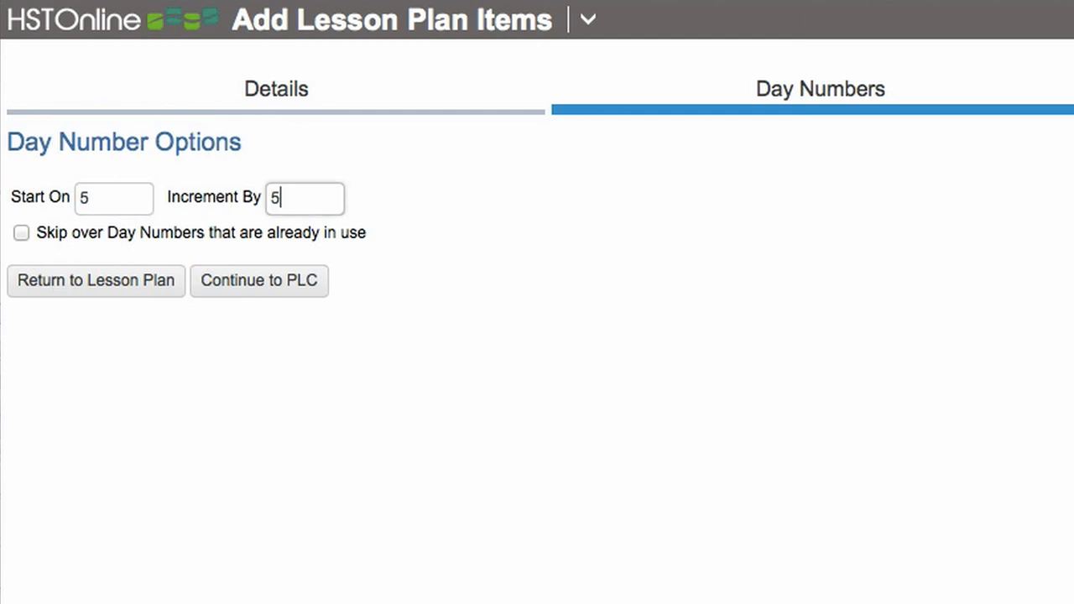
pyautogui.click(263, 292)
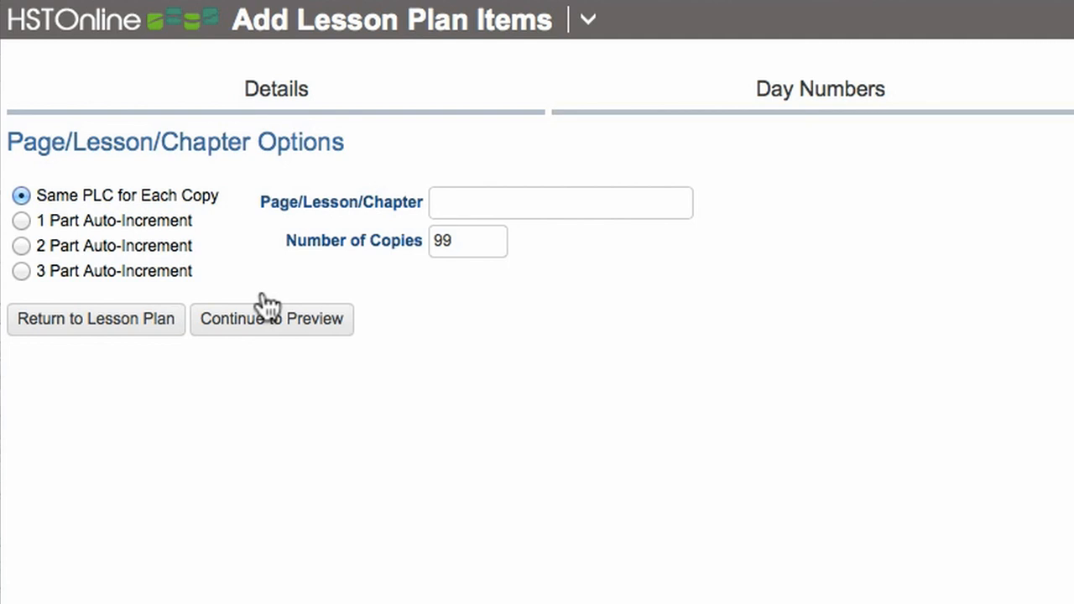
# - Set the number of quiz copies to 11 and generate the preview of the items
pyautogui.doubleClick(490, 240)
pyautogui.write('11')
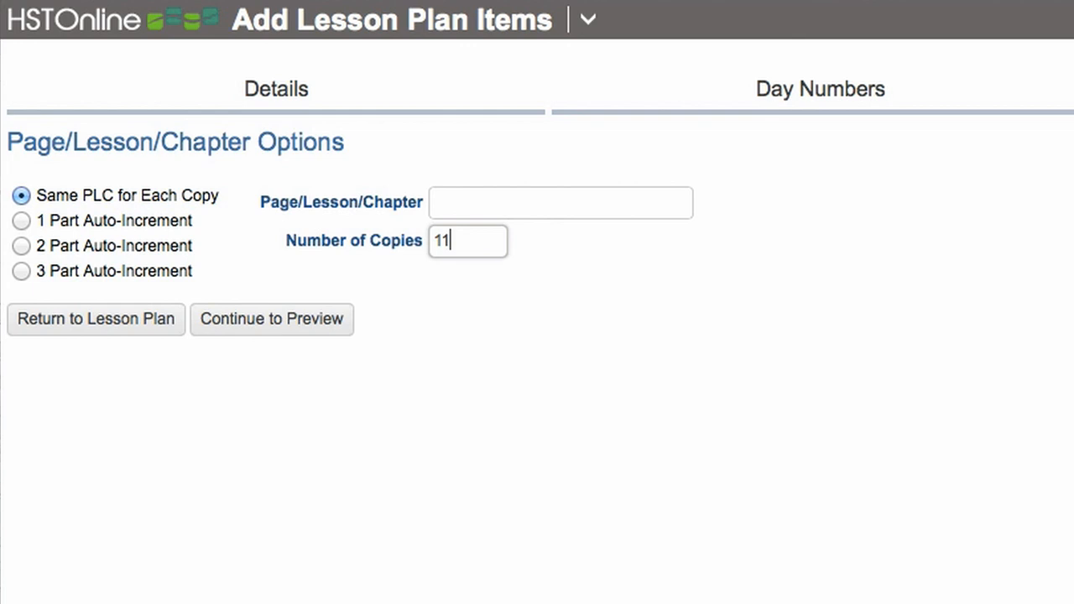
pyautogui.click(332, 319)
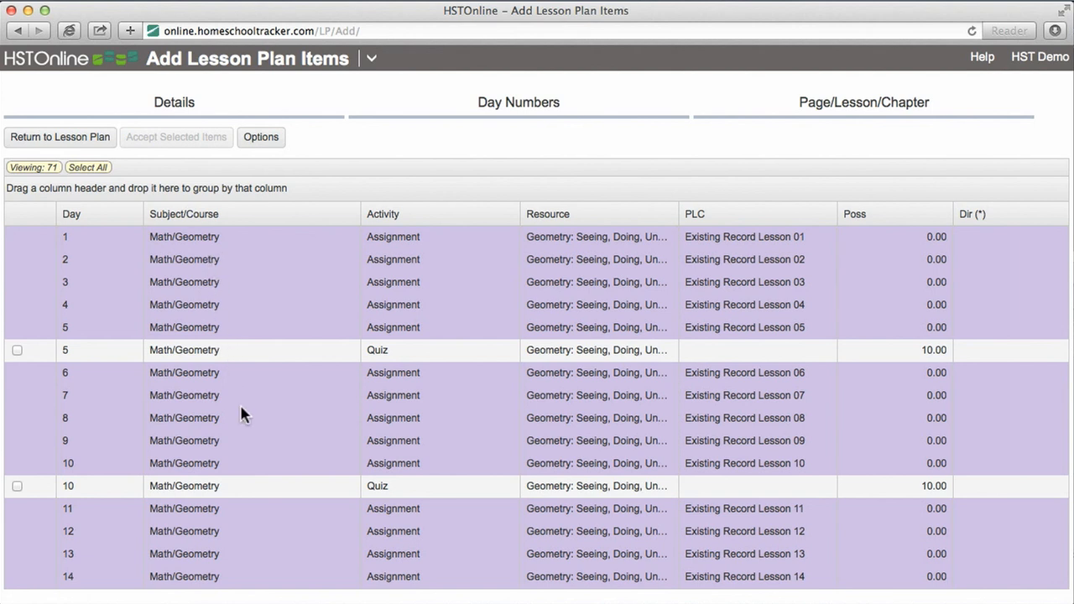
# - Review the previewed quizzes among the existing assignments, select all of them and accept them into the geometry lesson plan
pyautogui.scroll(-5, 240, 407)
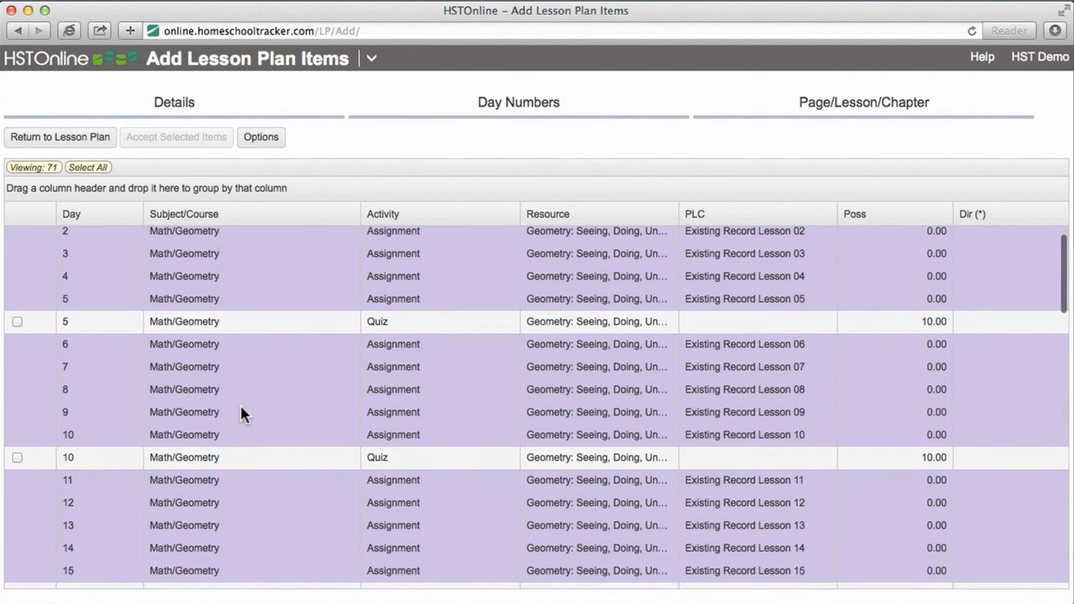
pyautogui.scroll(-15, 240, 407)
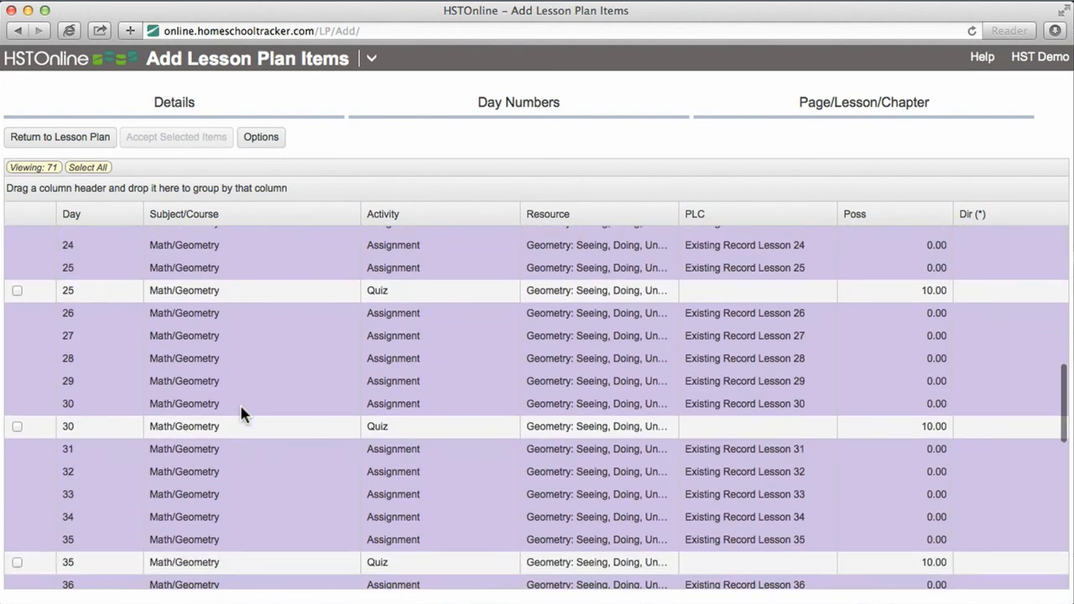
pyautogui.scroll(20, 241, 413)
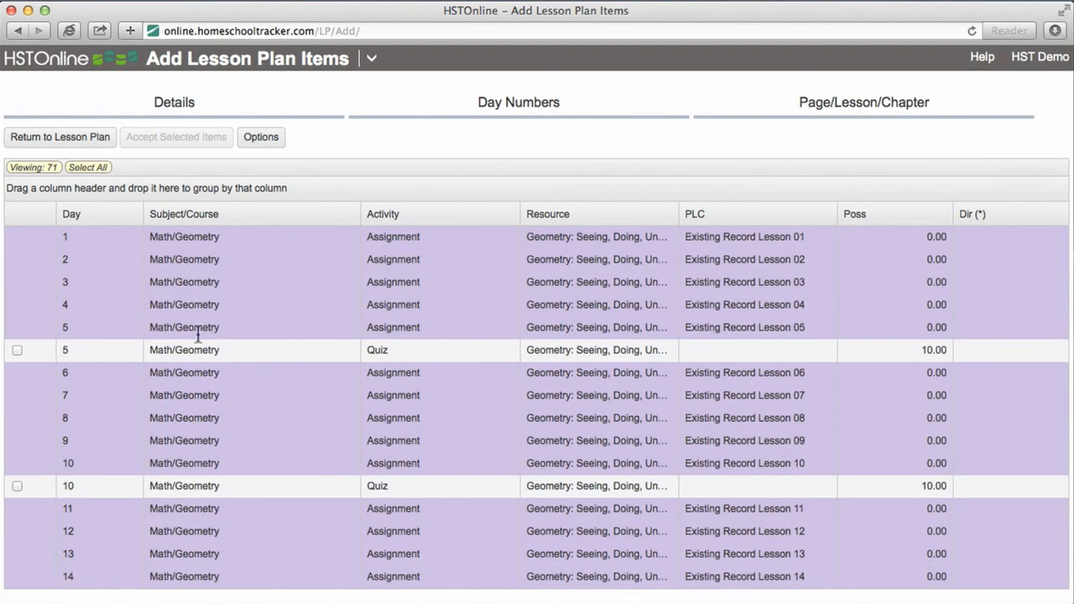
pyautogui.click(88, 168)
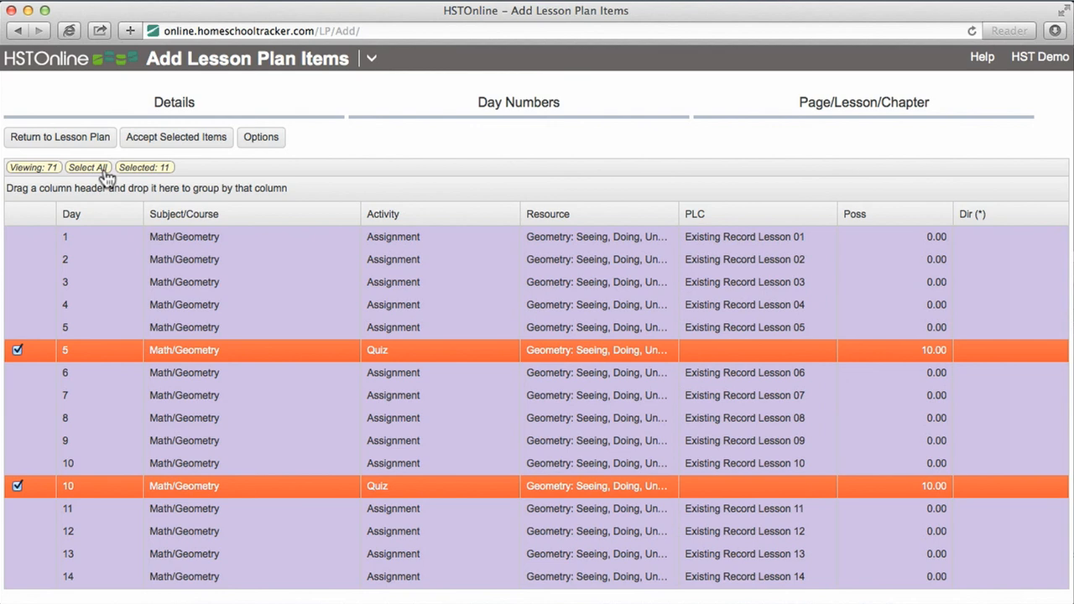
pyautogui.click(160, 146)
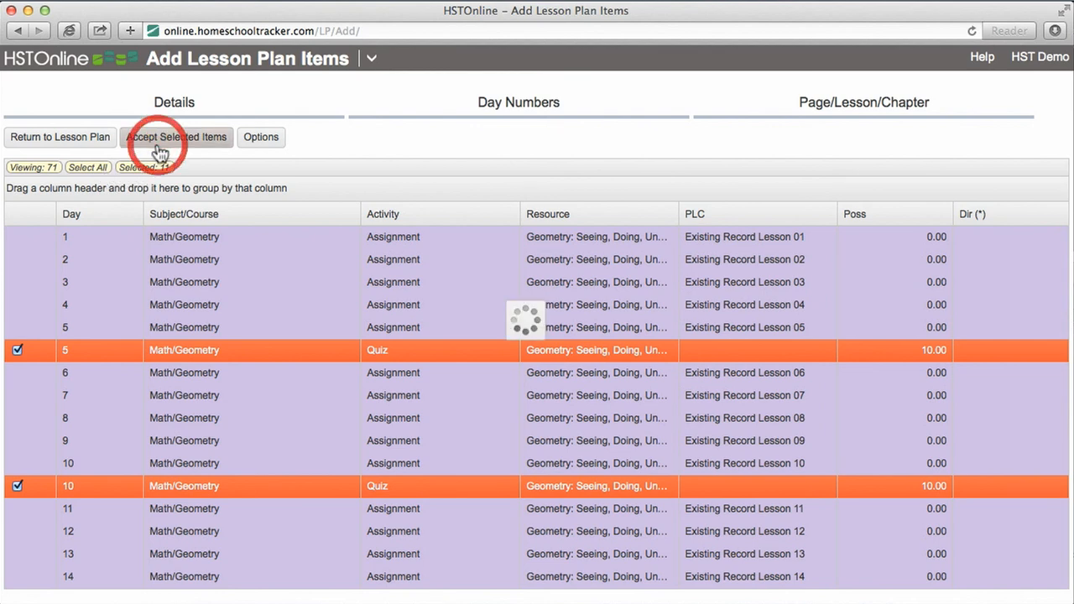